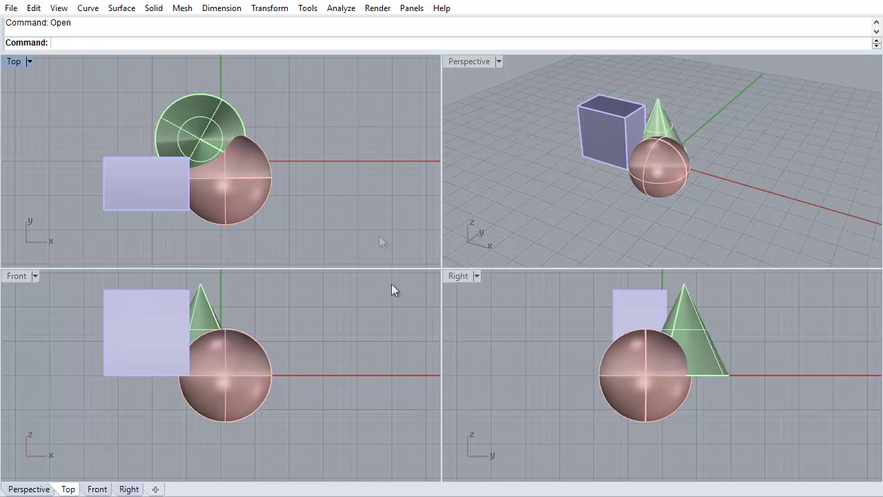
Review the imported Front, Right and Perspective views and the model's layer list
left_click(309, 359)
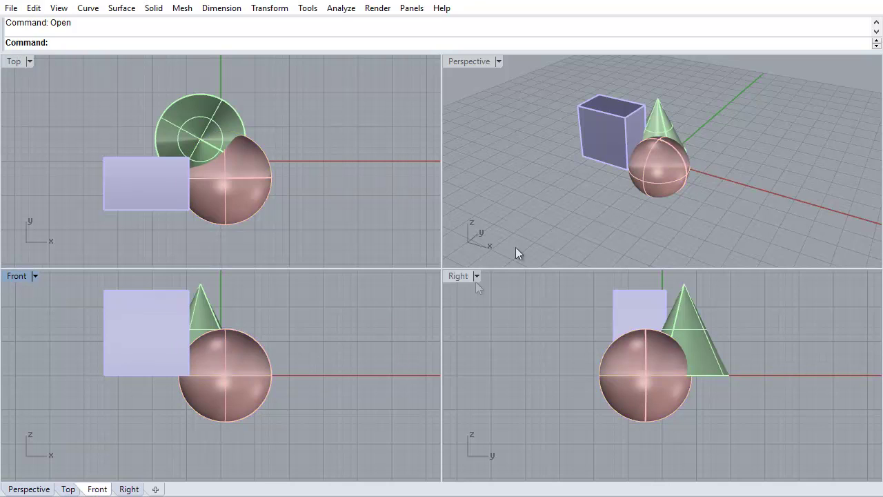
left_click(547, 297)
left_click(547, 249)
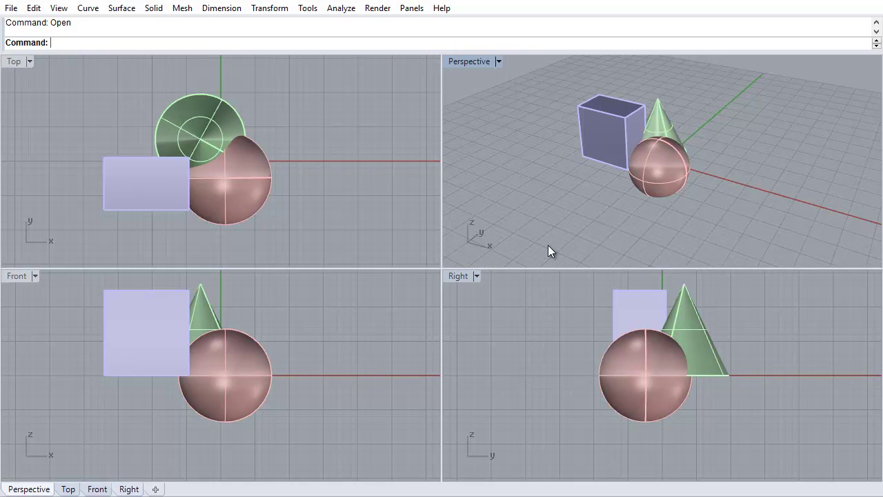
left_click(337, 491)
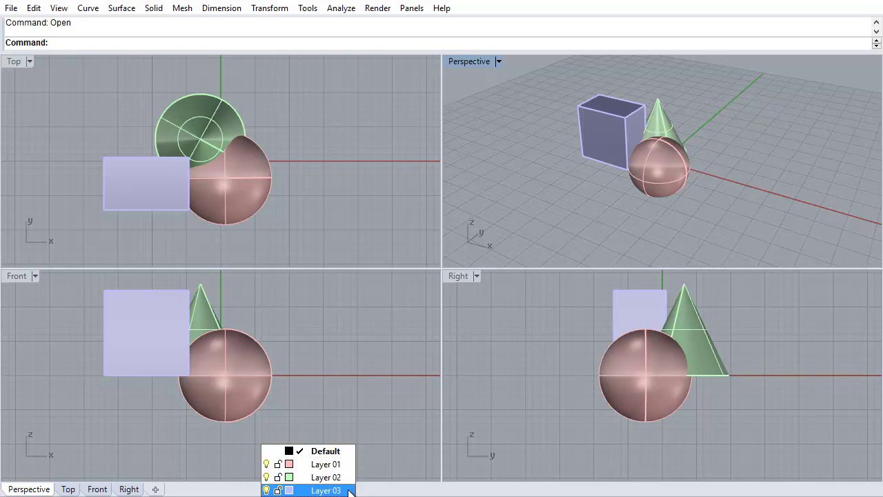
left_click(372, 460)
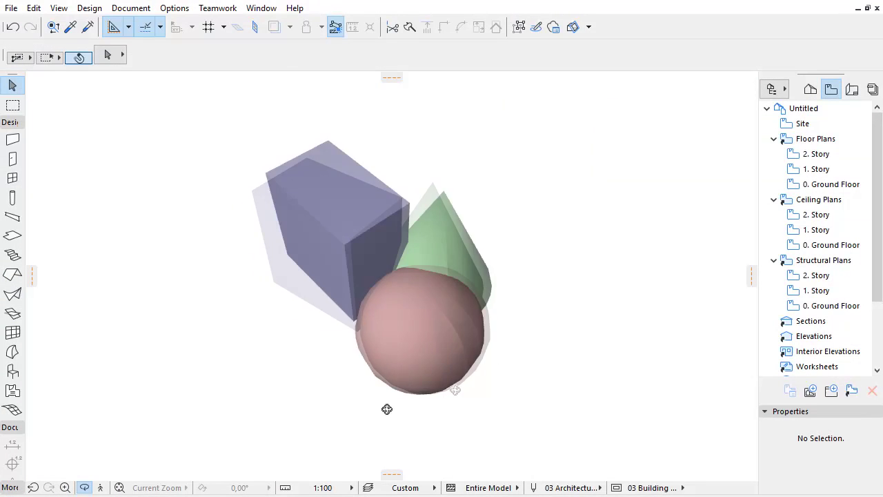
Orbit the model, then select the sphere and Tab-cycle to the box to check their layers
mouse_move(386, 408)
left_mouse_down()
mouse_move(211, 367)
mouse_move(120, 329)
left_mouse_up()
key("Escape")
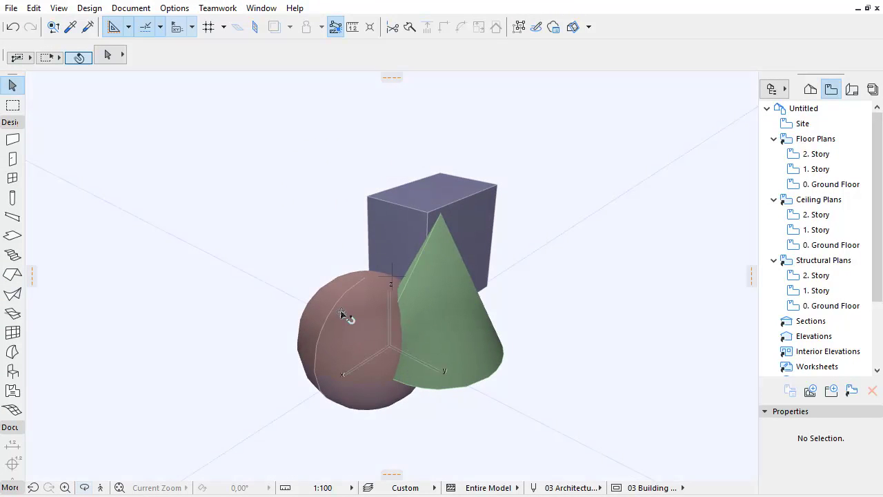
left_click(345, 314)
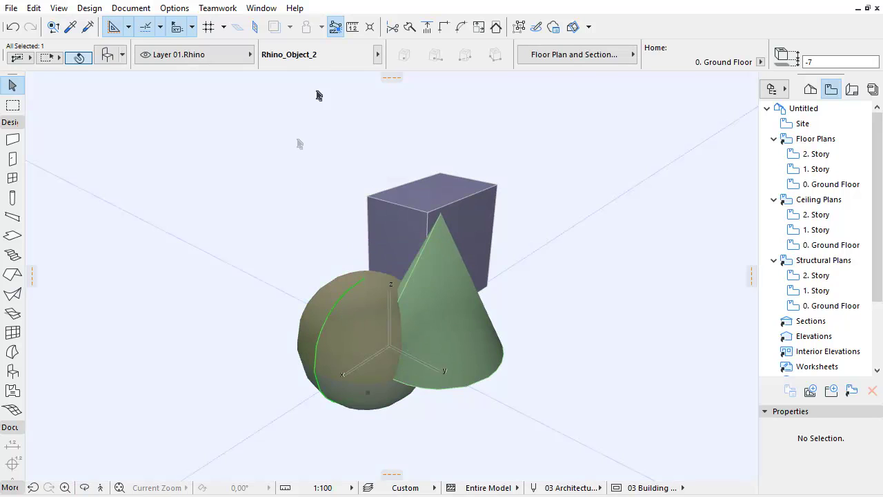
key("Tab")
left_click(441, 270)
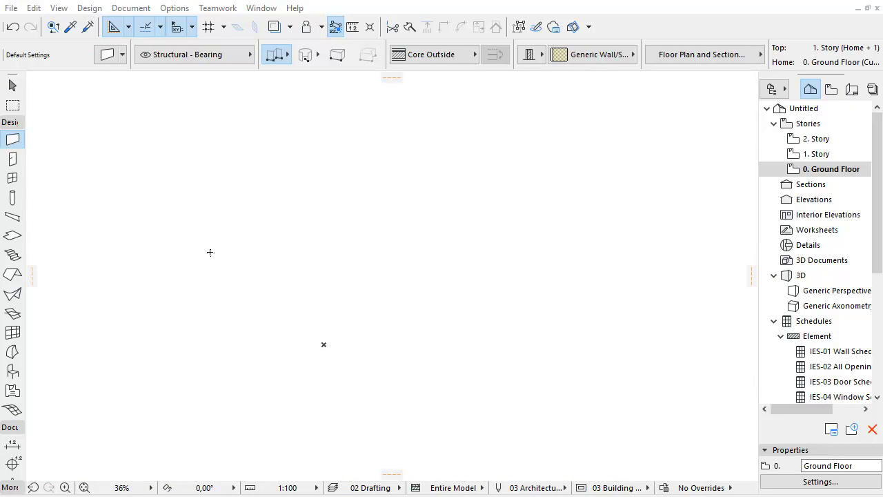
Open Rhino_import_02.3dm as a project, with file type Rhino 3D Model (*.3dm)
left_click(11, 8)
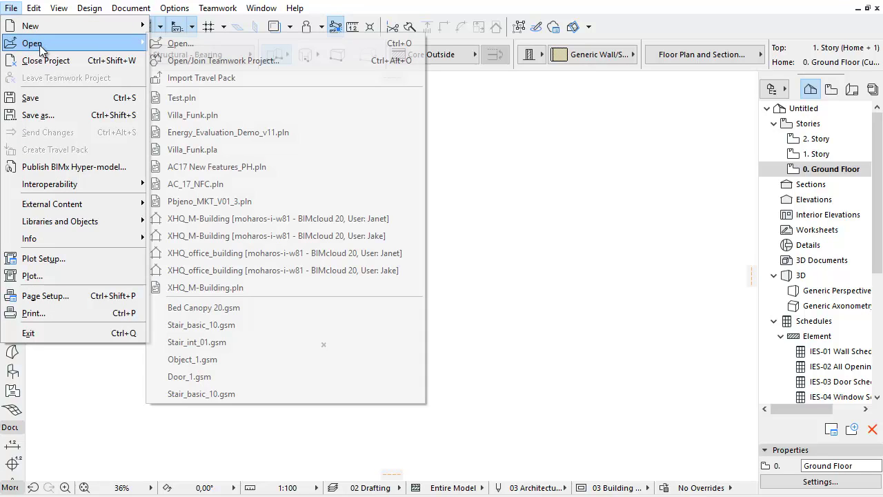
mouse_move(32, 43)
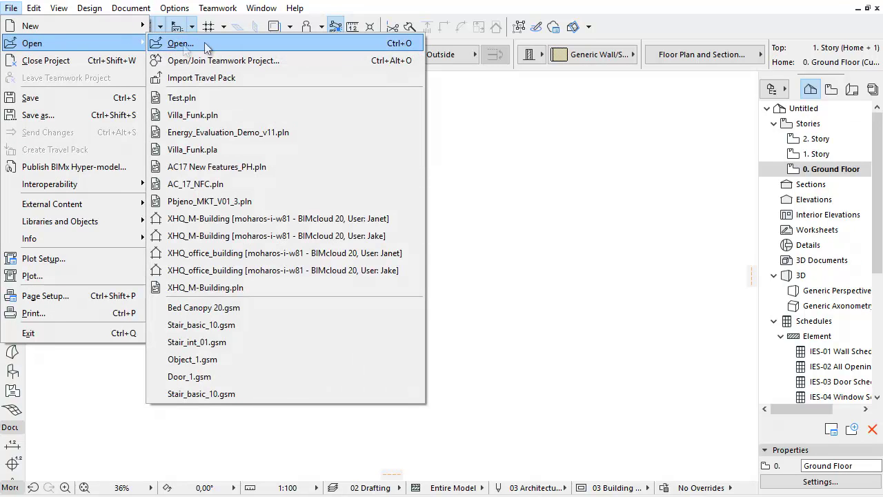
left_click(209, 42)
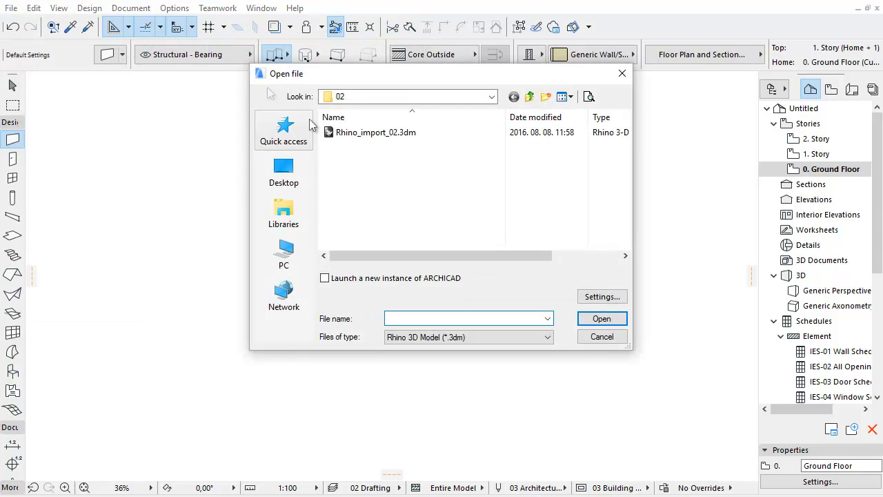
left_click(549, 338)
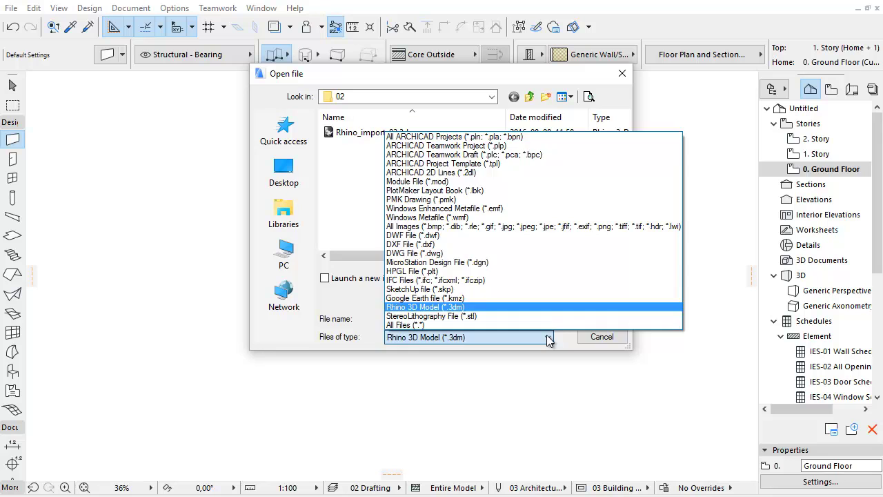
left_click(546, 334)
left_click(408, 131)
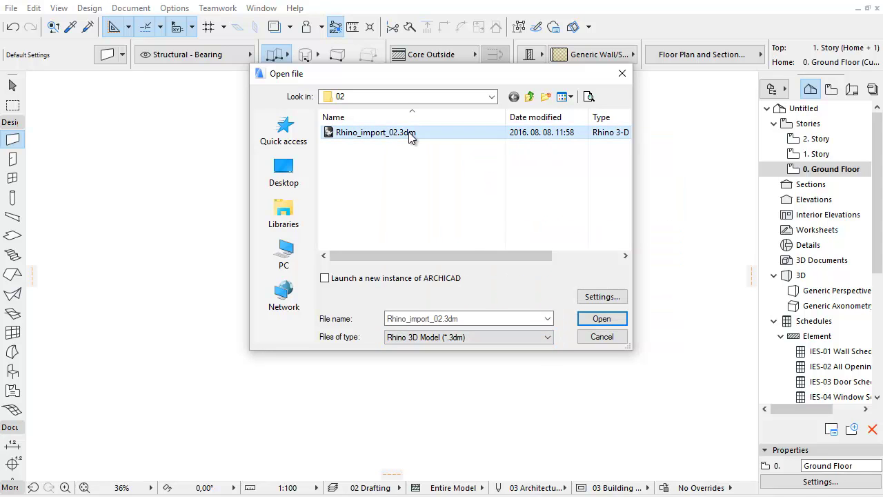
left_click(622, 320)
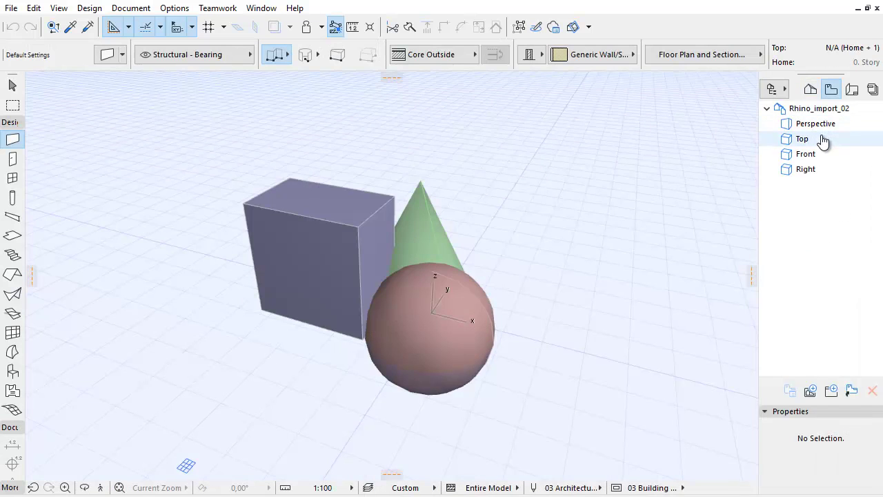
Show the View Map's Top, Front and Right views in turn, ending on Perspective
double_click(821, 140)
double_click(818, 155)
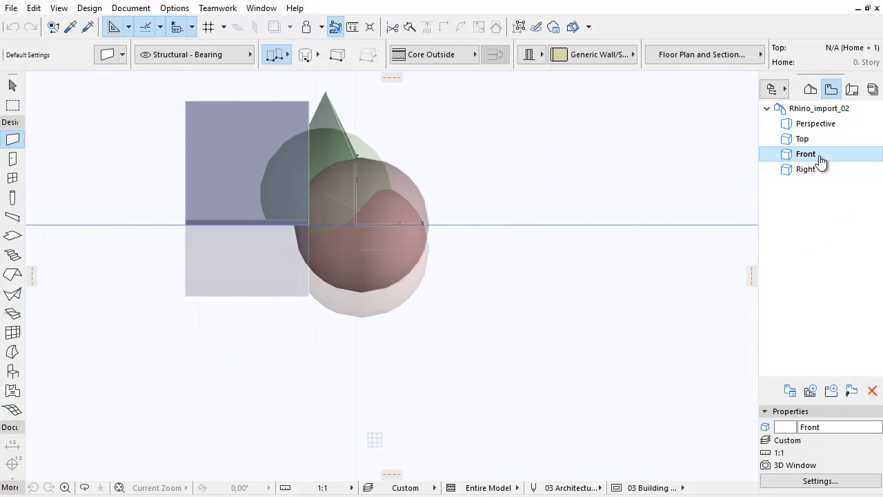
double_click(820, 169)
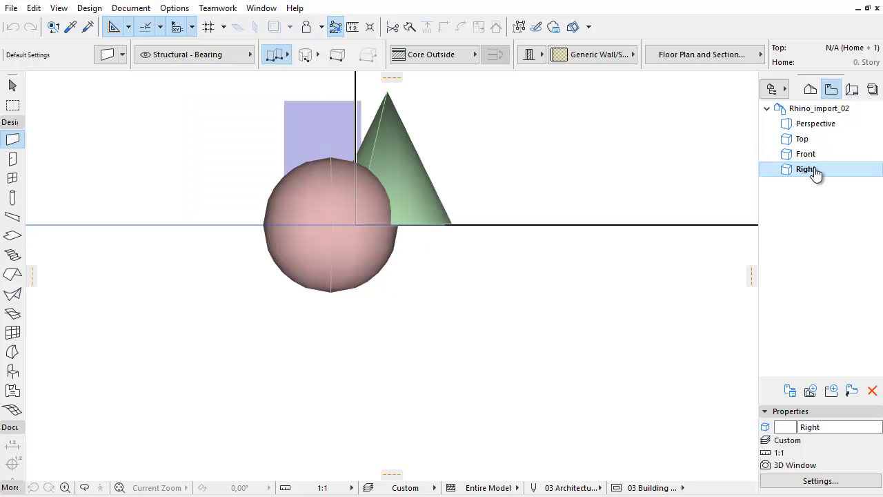
double_click(816, 123)
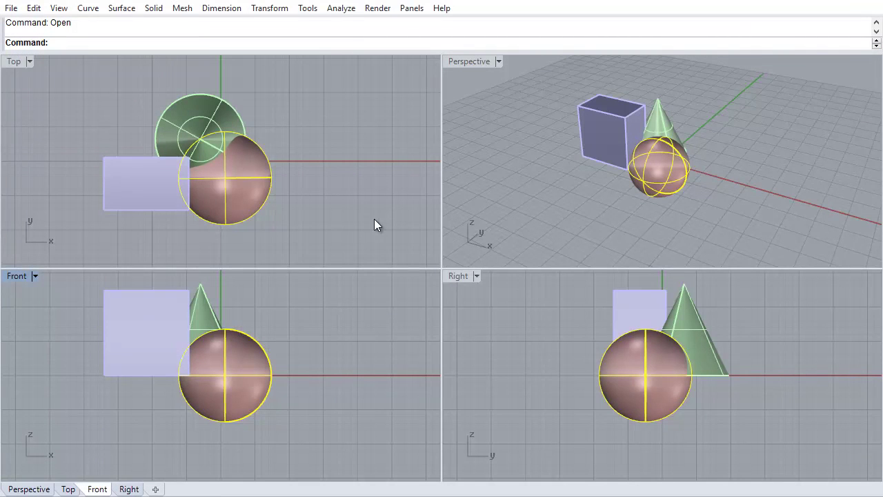
left_click(376, 227)
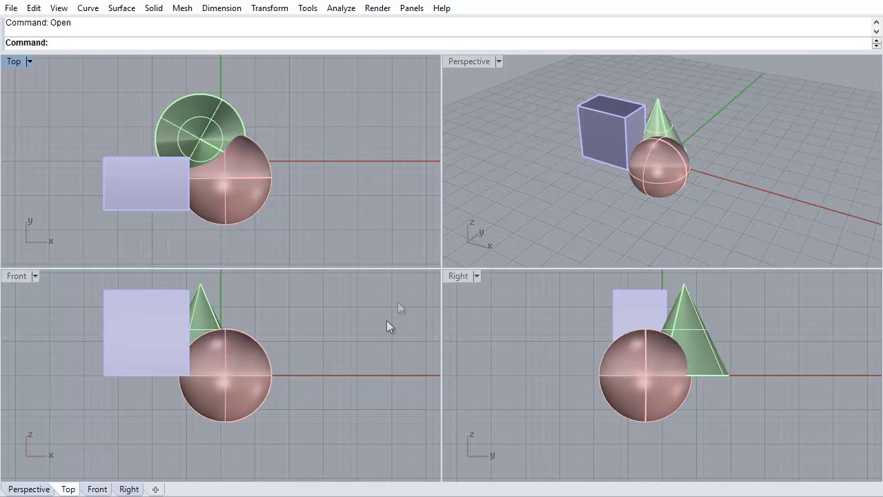
left_click(285, 361)
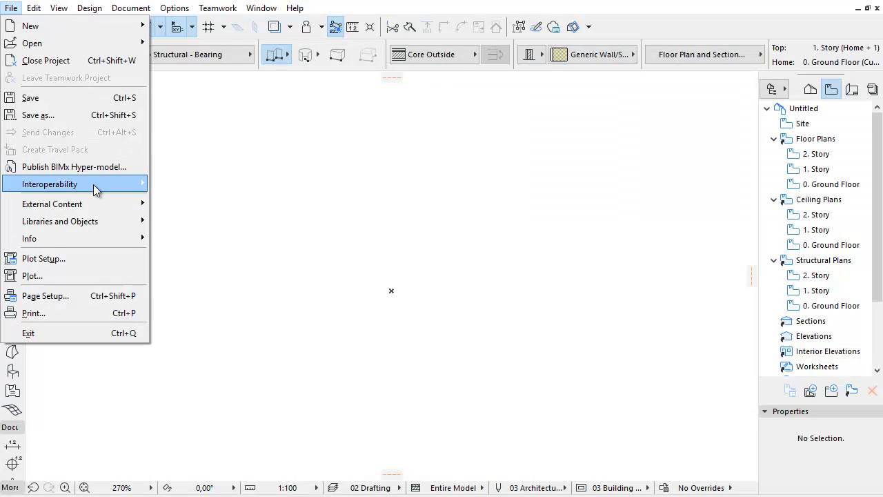
mouse_move(50, 184)
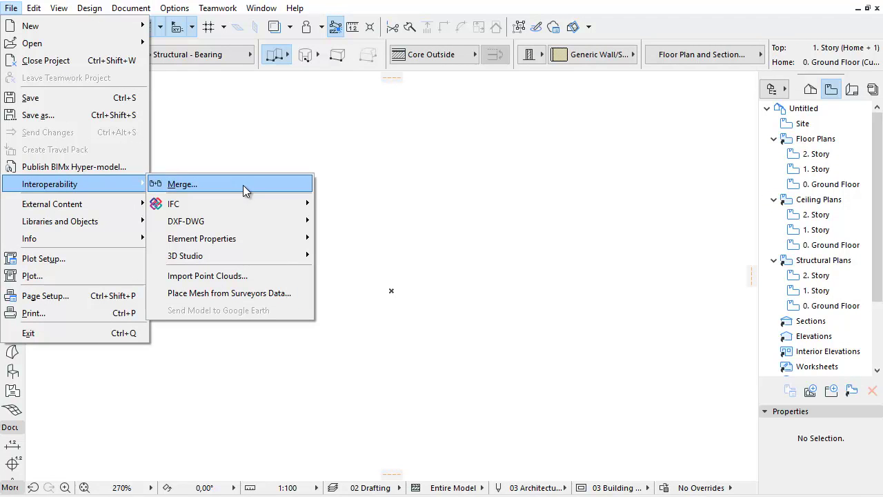
Merge Rhino_import_02.3dm into the untitled project through Interoperability > Merge
left_click(243, 185)
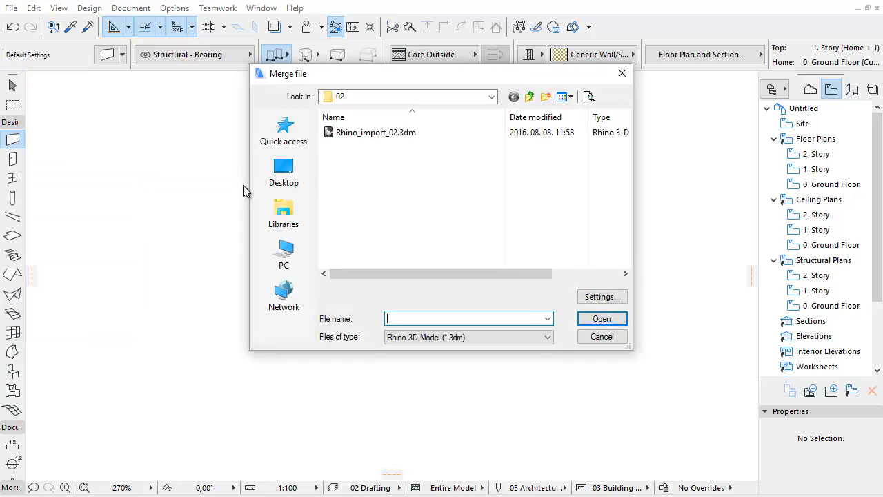
left_click(411, 135)
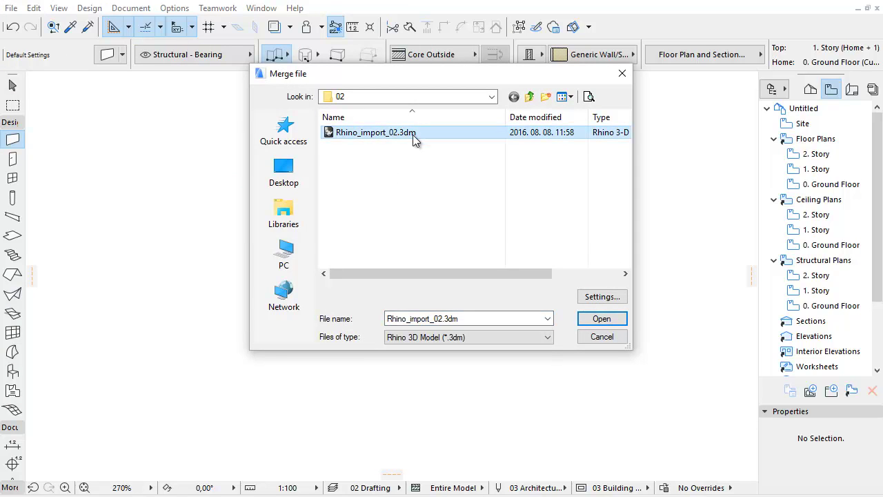
left_click(621, 319)
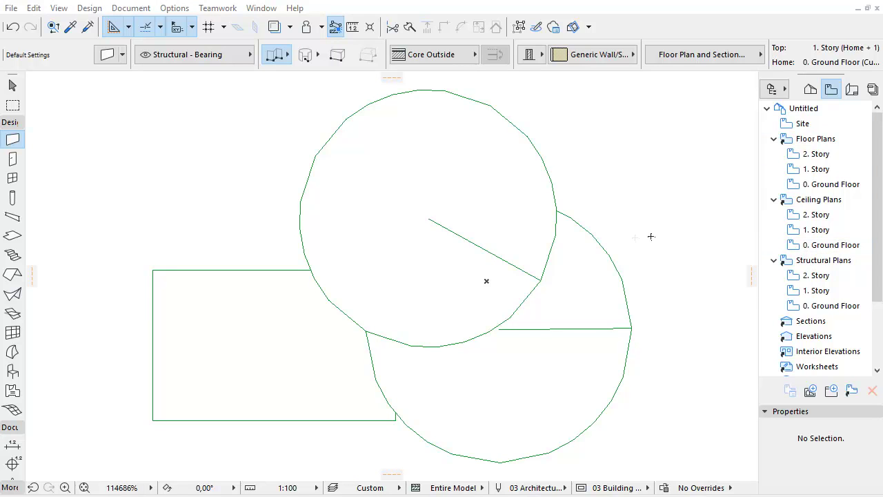
Inspect the merged circles and rectangle with the Arrow tool, then deselect them
key("Escape")
left_click(321, 189)
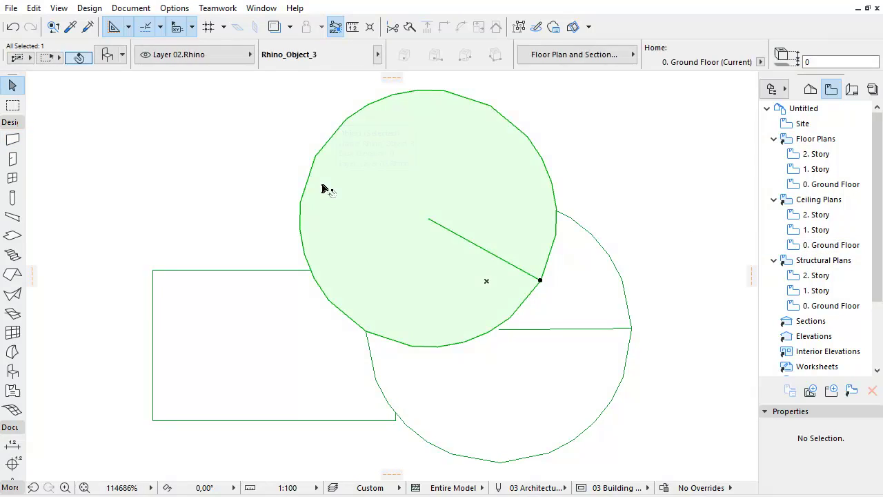
left_click(300, 298)
left_click(452, 384)
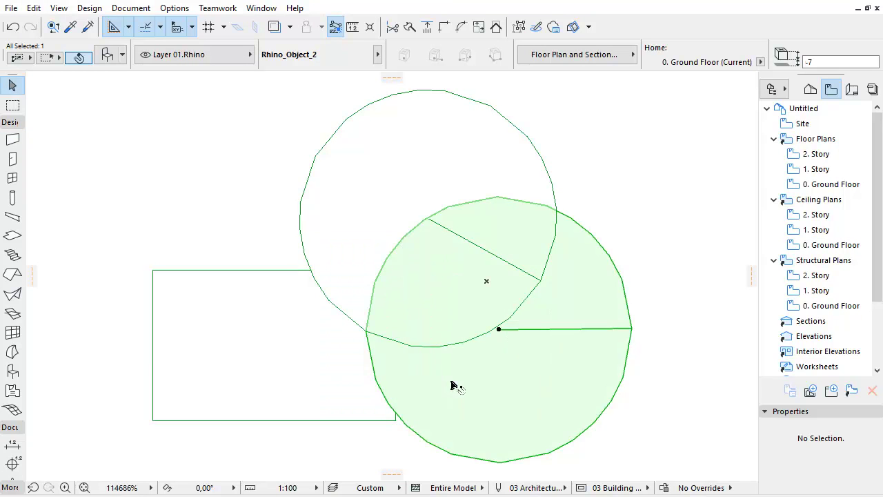
left_click(237, 231)
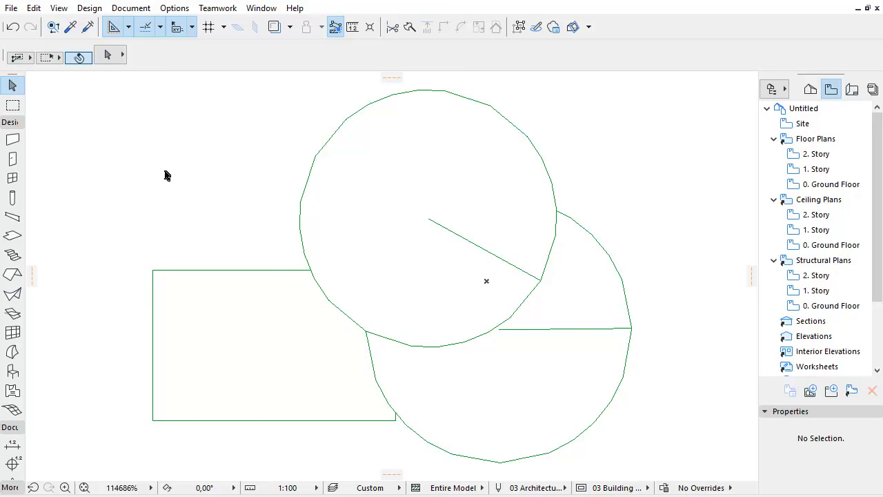
left_click(11, 8)
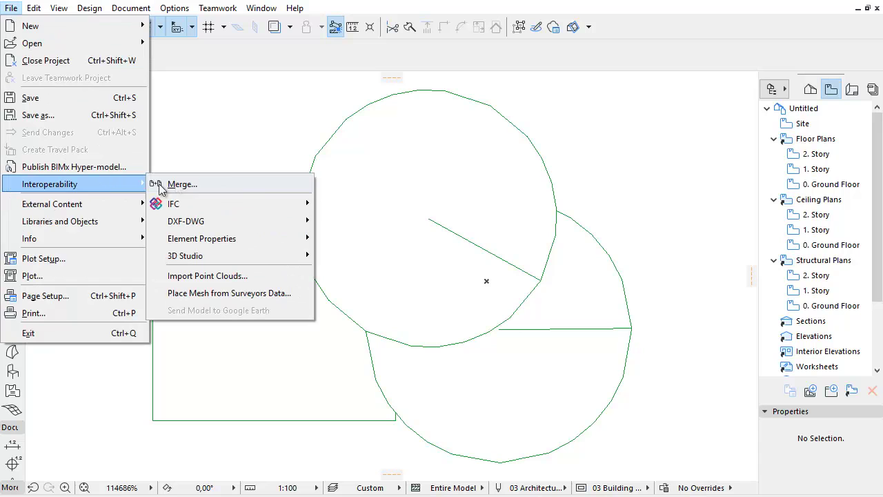
Start another Merge and bring up the Rhino import settings for Rhino_import_02.3dm
left_click(212, 184)
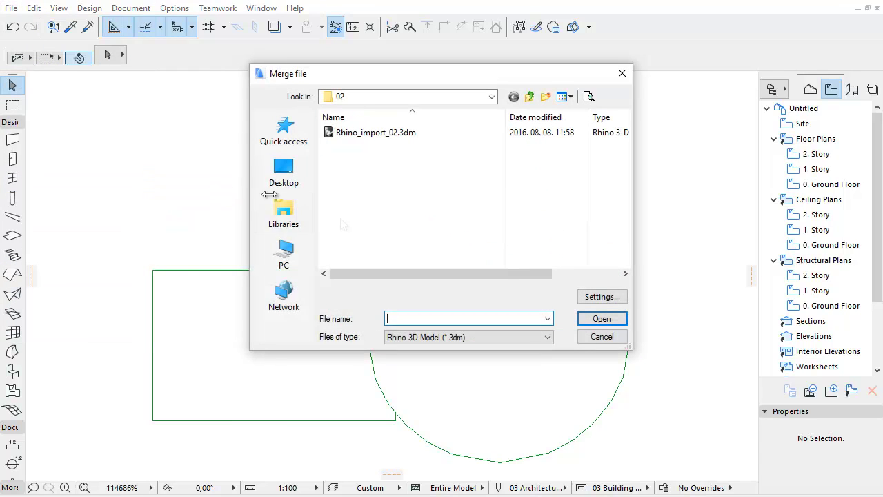
left_click(585, 296)
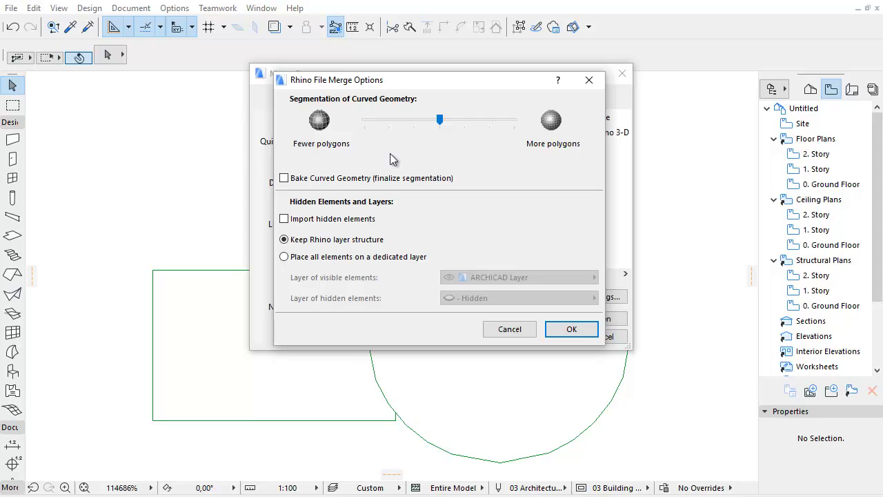
Try the segmentation slider and Bake Curved Geometry, leaving segmentation middle and baking off
mouse_move(439, 120)
left_mouse_down()
mouse_move(378, 122)
mouse_move(510, 132)
left_mouse_up()
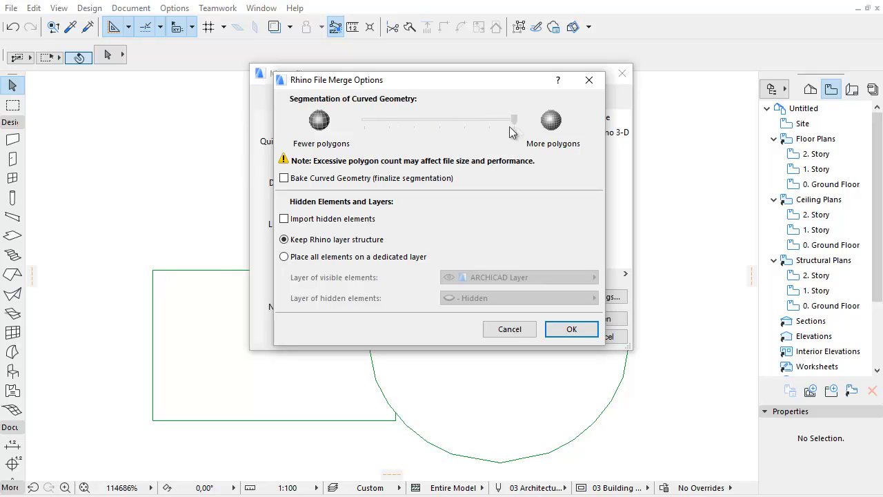
left_click_drag(516, 127, 436, 121)
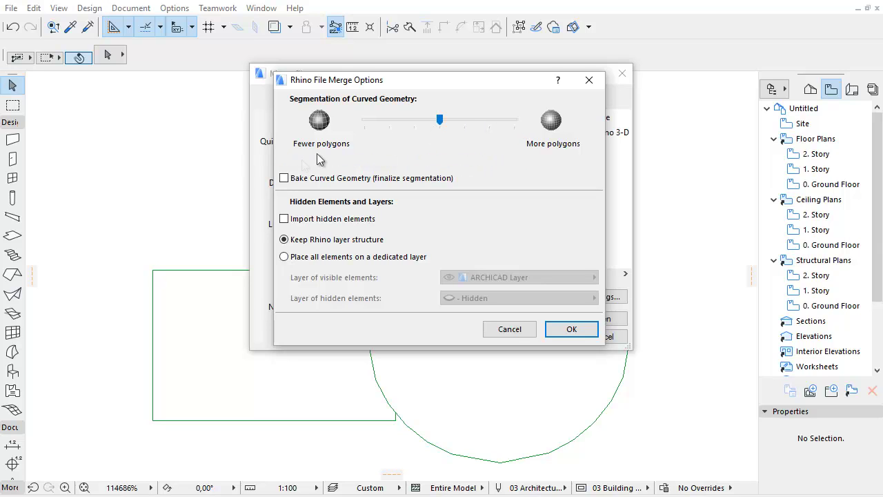
left_click(284, 180)
left_click(286, 179)
Import hidden elements, use ARCHICAD Layer for all and Hidden layer for hidden, then confirm
left_click(285, 220)
left_click(283, 219)
left_click(284, 257)
left_click(481, 279)
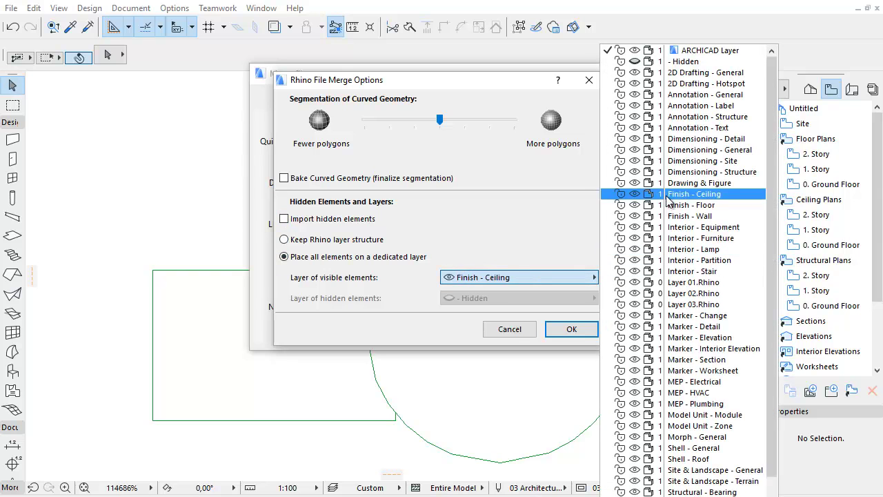
left_click(573, 279)
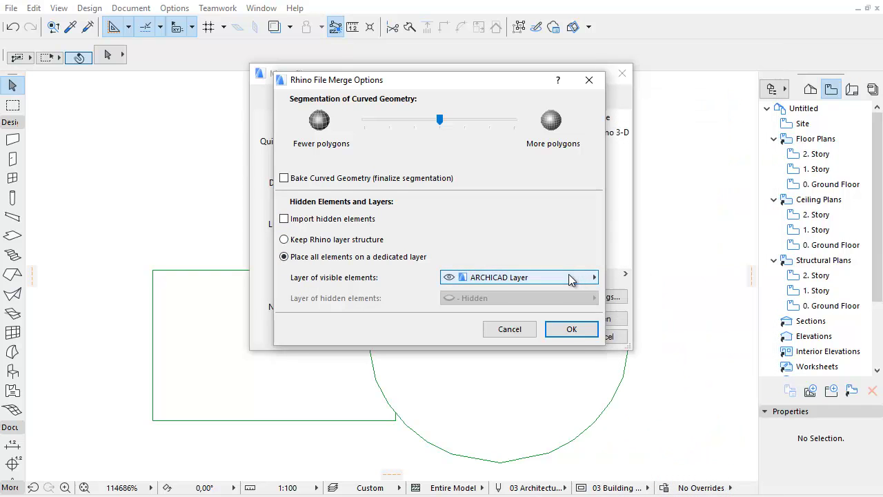
left_click(338, 221)
left_click(514, 298)
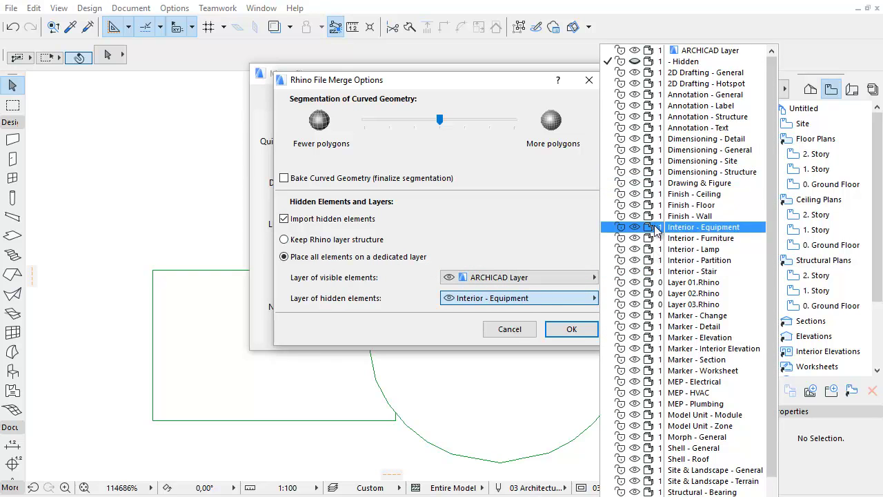
left_click(581, 301)
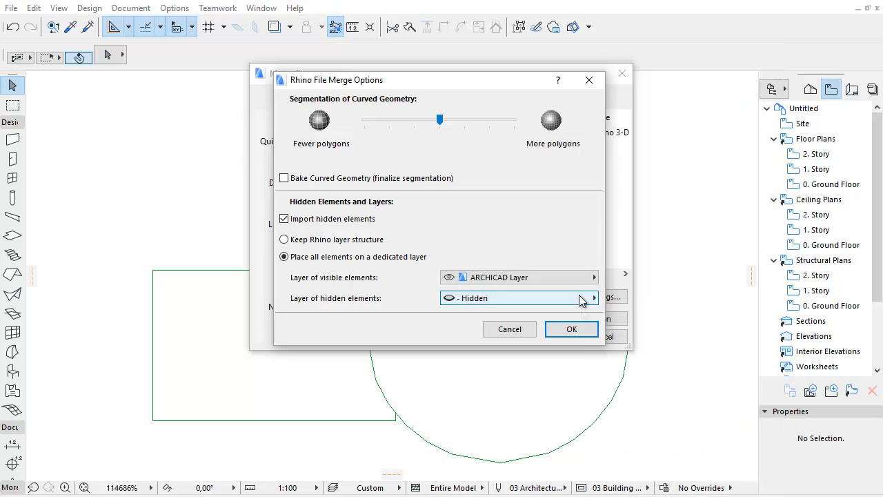
left_click(588, 331)
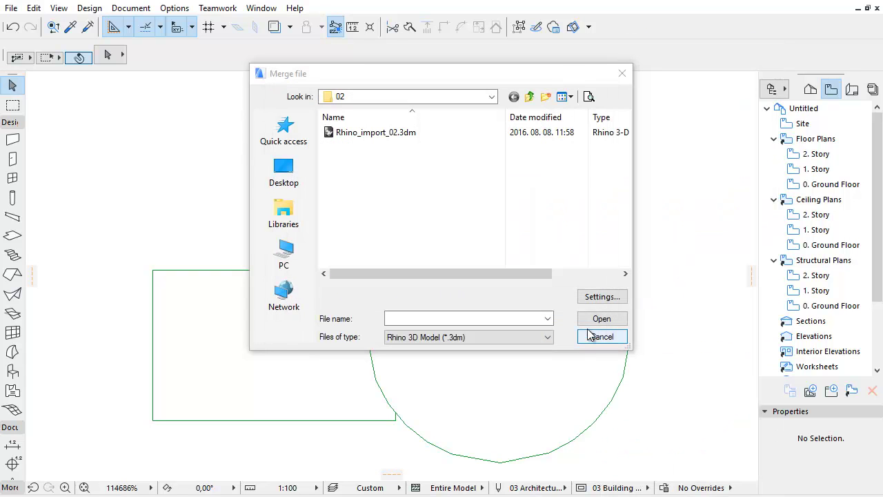
Cancel the merge and browse the Library Manager's Rhino_import Layer 01, 02 and 03 folders
left_click(11, 8)
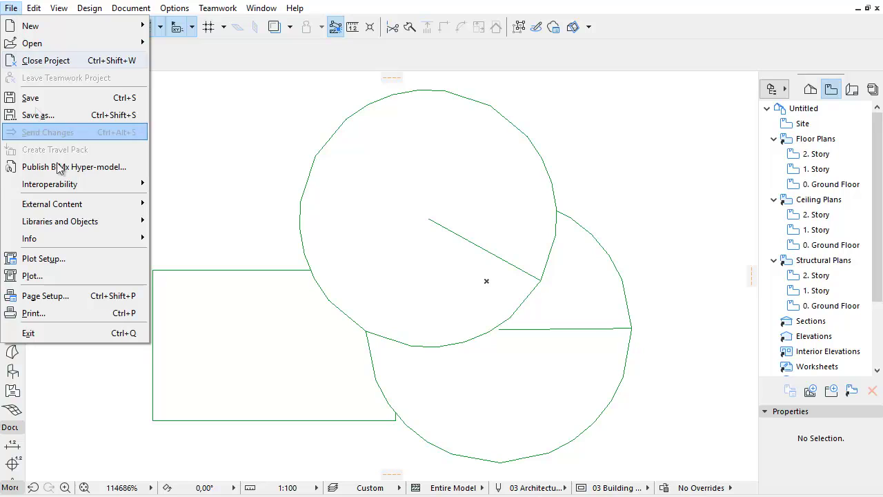
mouse_move(60, 221)
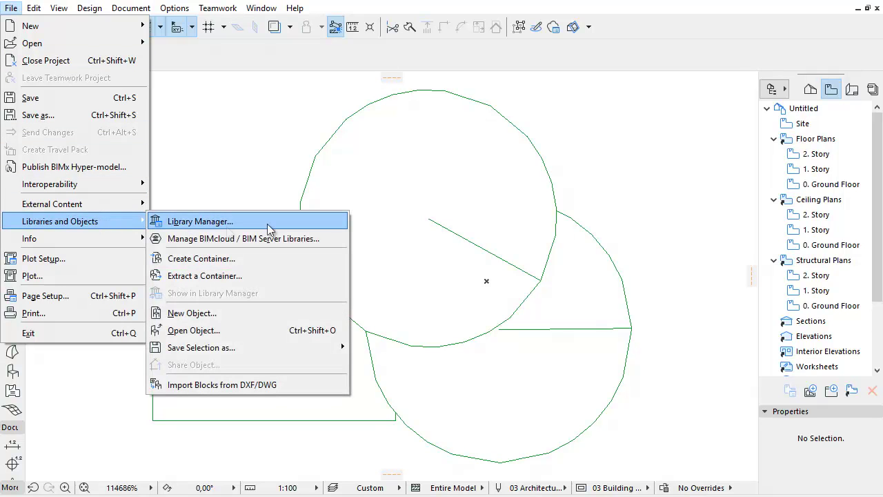
left_click(270, 222)
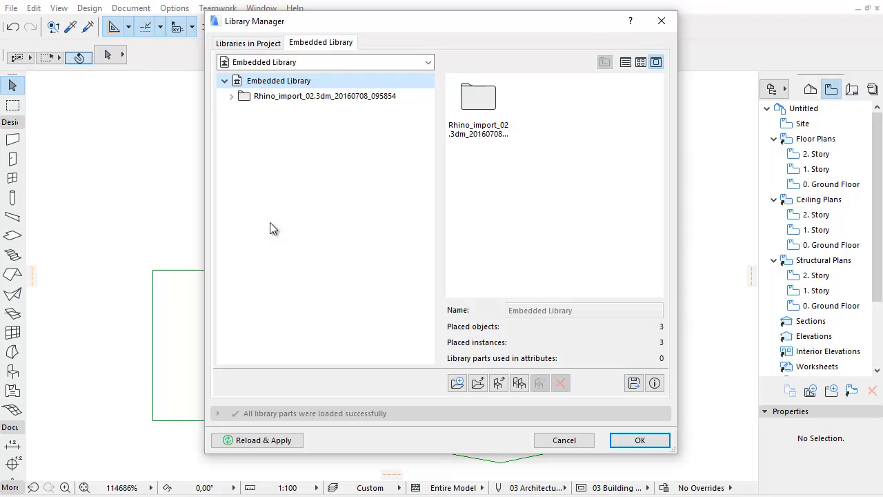
left_click(231, 96)
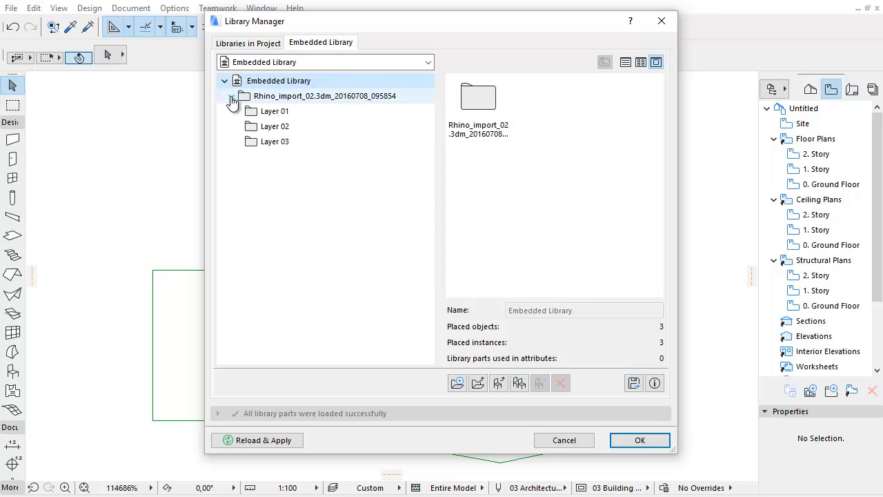
left_click(284, 112)
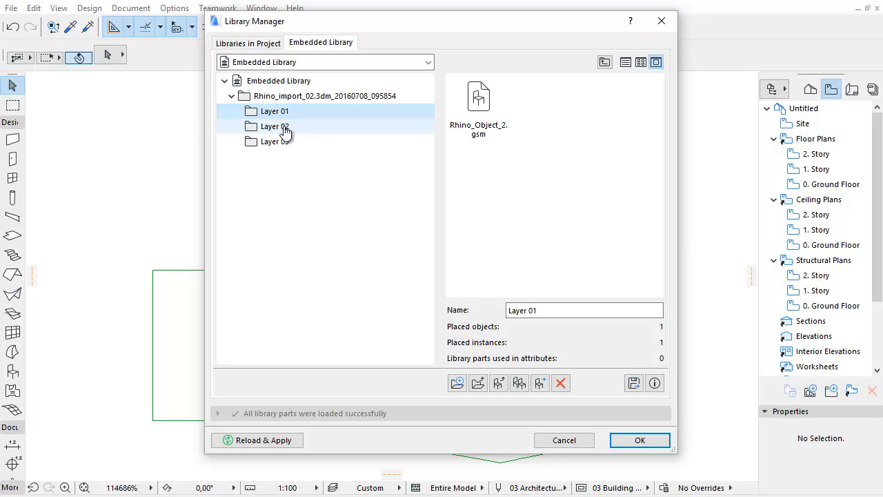
left_click(285, 129)
left_click(287, 146)
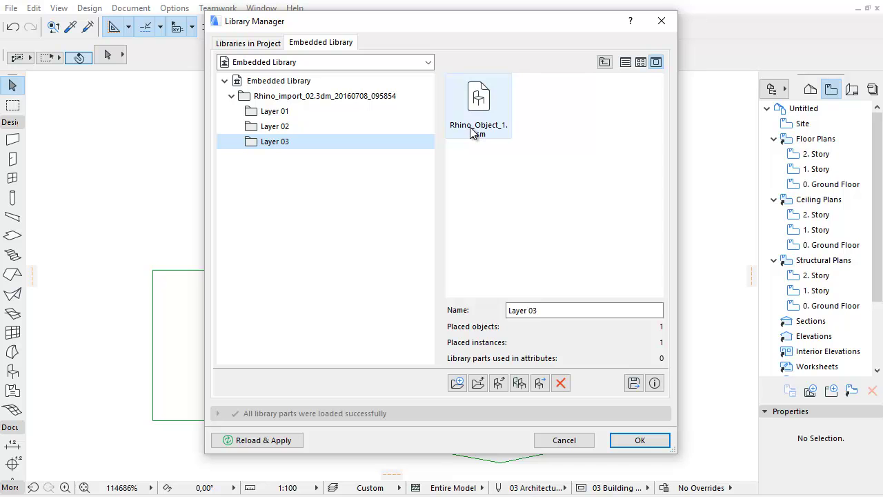
Orbit the 3D view and select the sphere, identified as Rhino_Object_2 on Layer 01.Rhino
left_click(661, 20)
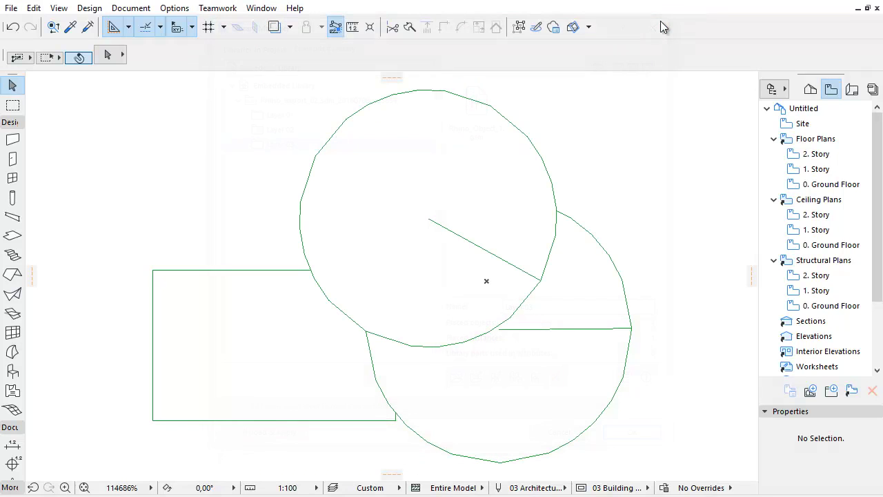
key("F3")
mouse_move(528, 357)
middle_mouse_down("shift")
mouse_move(371, 410)
mouse_move(116, 329)
middle_mouse_up("shift")
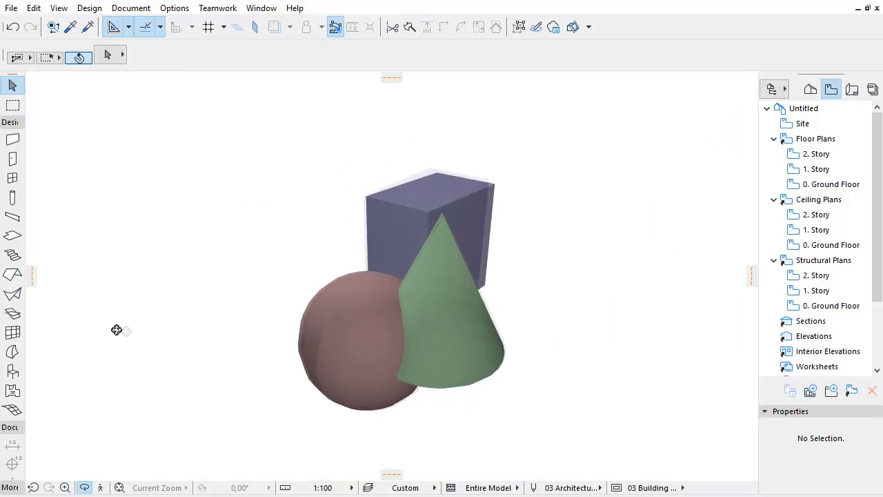
left_click(341, 312)
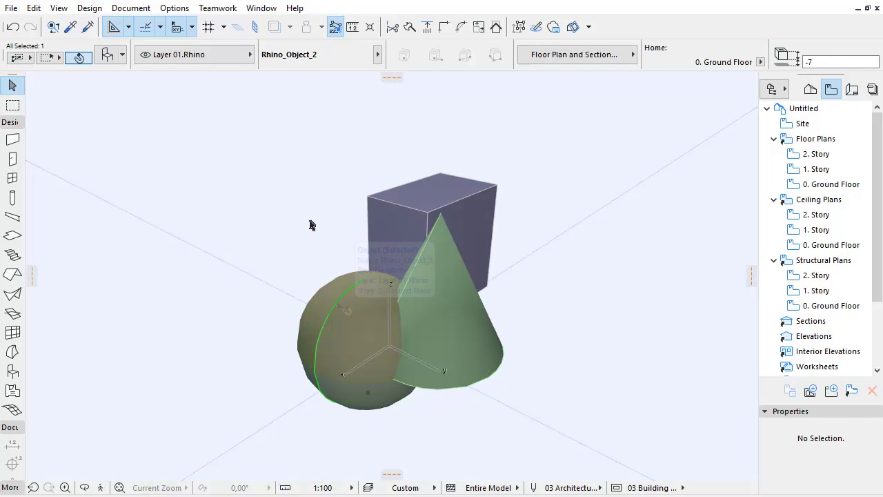